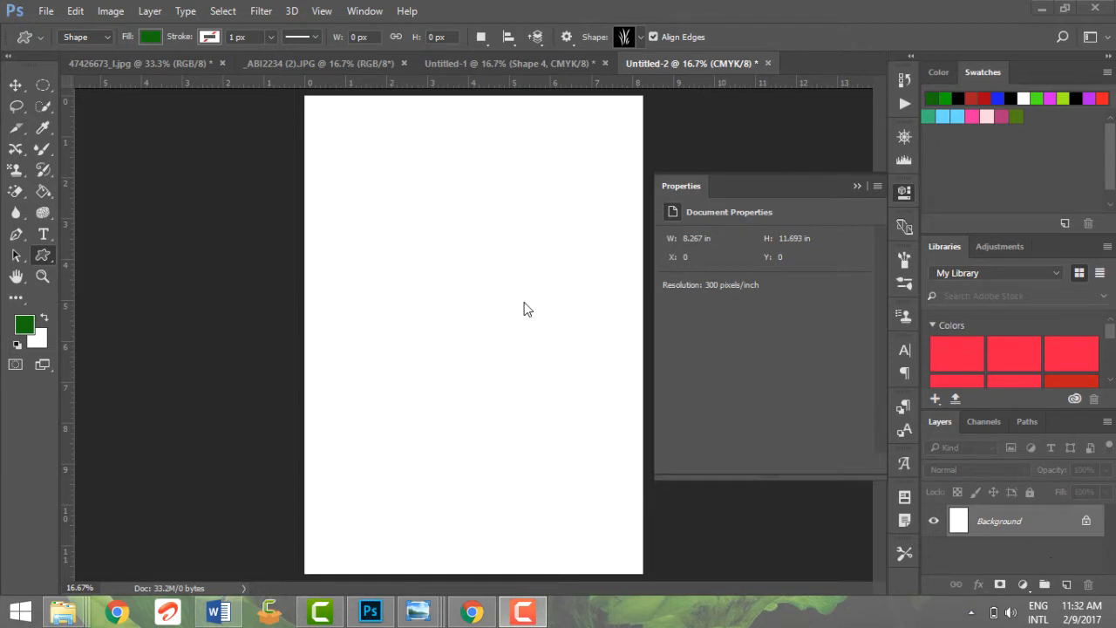
# Step: Draw a green rectangle about 1343 by 901 px in the upper part of the page with the Rectangle tool
pyautogui.rightClick(44, 254)
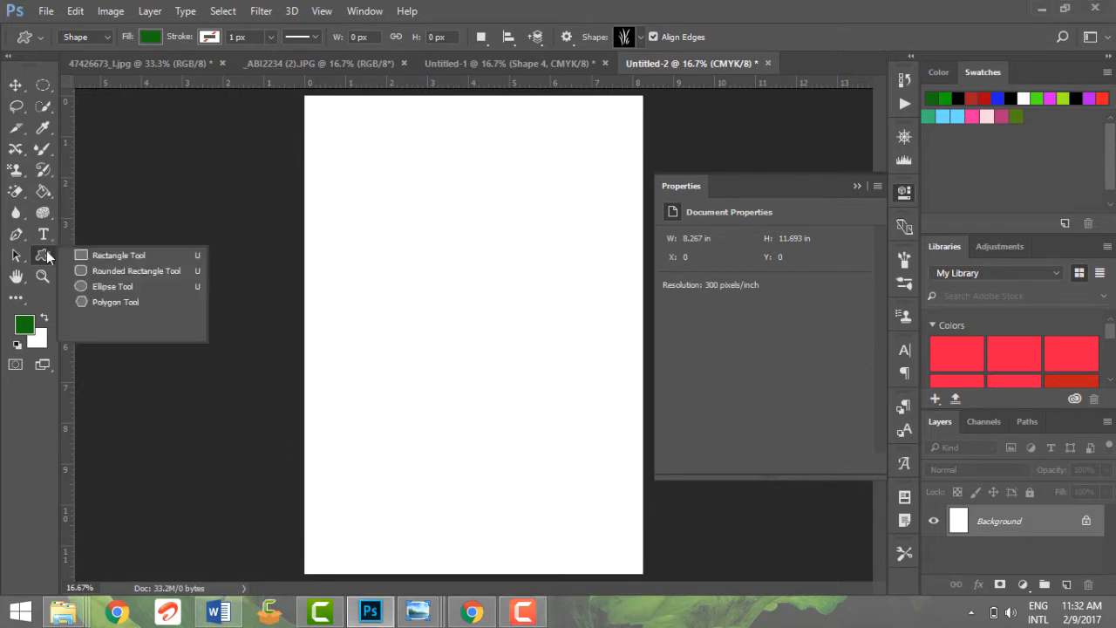
pyautogui.click(186, 255)
pyautogui.hotkey('shift', 'u')
pyautogui.hotkey('shift', 'u')
pyautogui.hotkey('shift', 'u')
pyautogui.hotkey('shift', 'u')
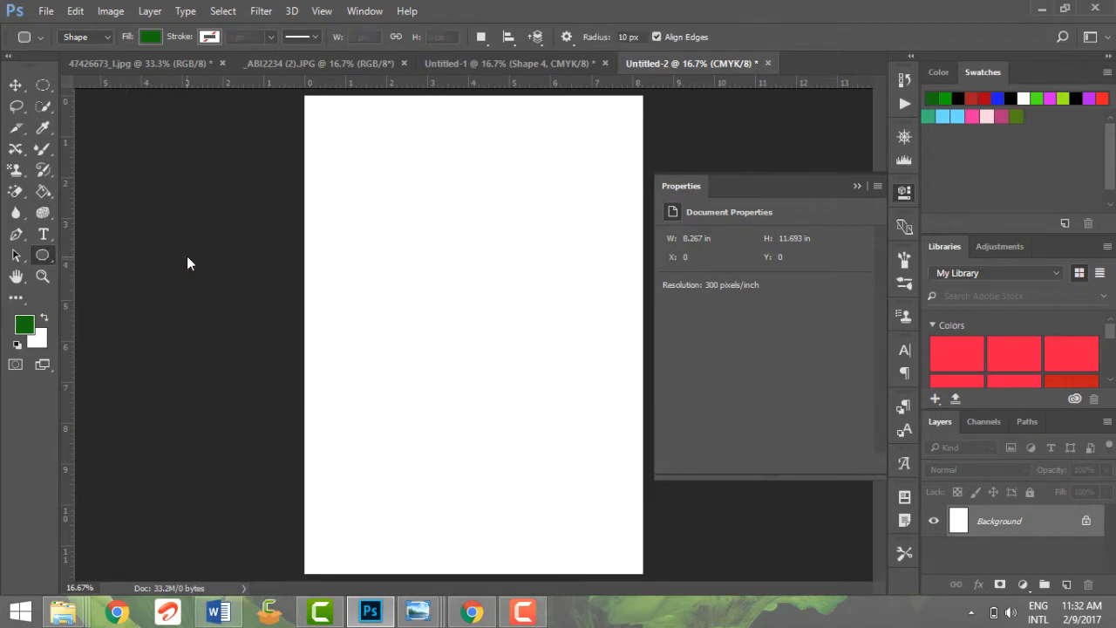
pyautogui.hotkey('shift', 'u')
pyautogui.hotkey('shift', 'u')
pyautogui.hotkey('shift', 'u')
pyautogui.hotkey('shift', 'u')
pyautogui.hotkey('shift', 'u')
pyautogui.hotkey('shift', 'u')
pyautogui.hotkey('shift', 'u')
pyautogui.hotkey('shift', 'u')
pyautogui.hotkey('shift', 'u')
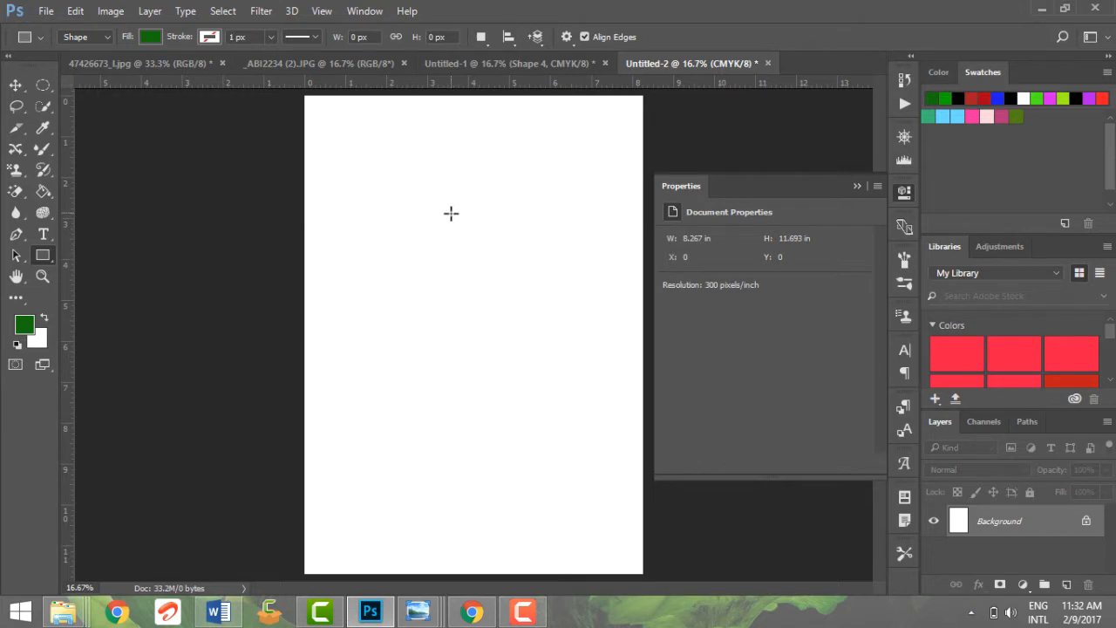
pyautogui.moveTo(451, 213); pyautogui.dragTo(541, 273)
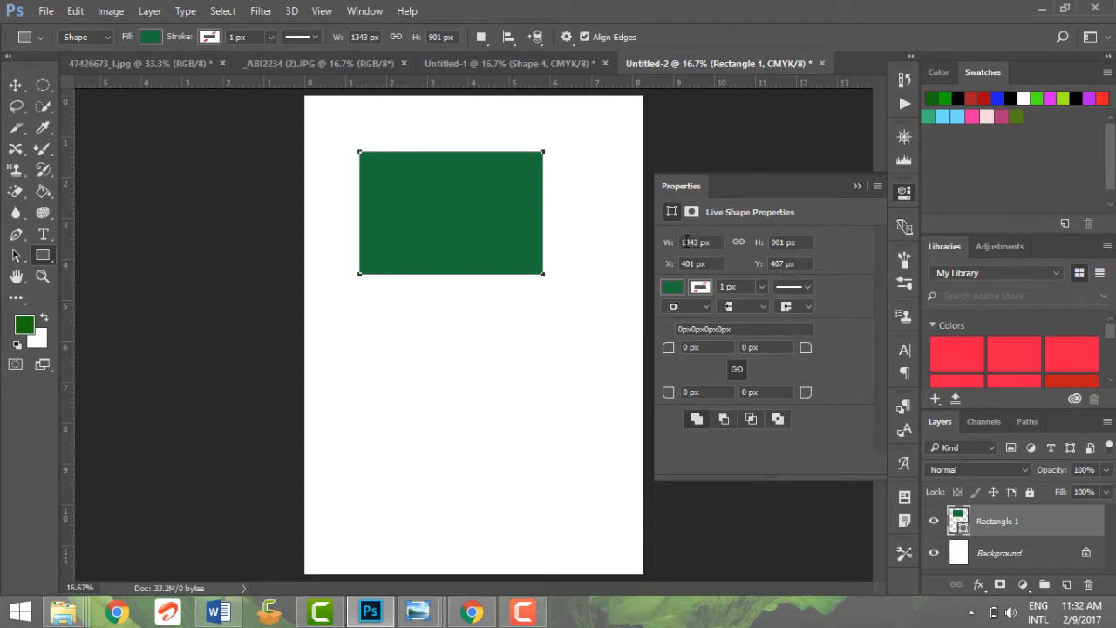
# Step: Set the rectangle's width to 343 px and its X position to 1401 px
pyautogui.press('BackSpace')
pyautogui.click(717, 246)
pyautogui.press('Return')
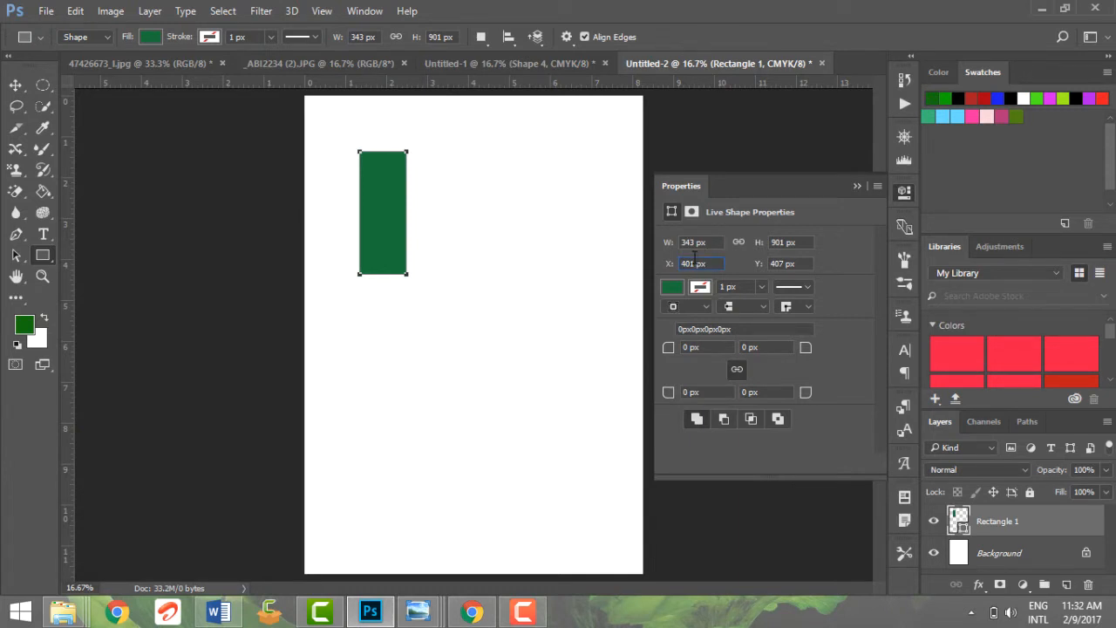
pyautogui.write('140')
pyautogui.press('Return')
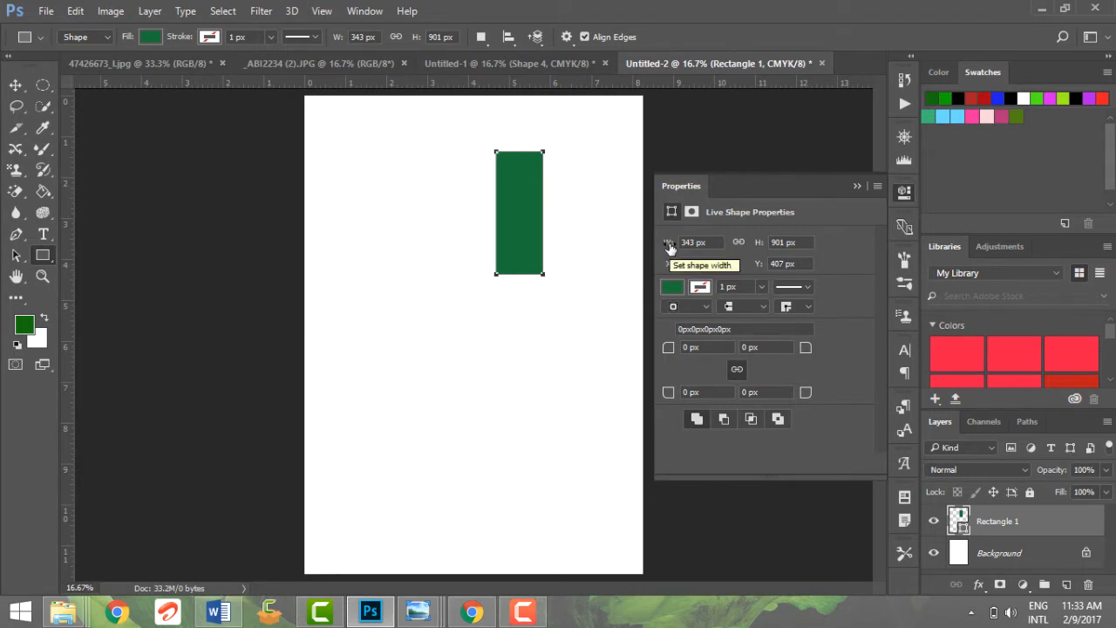
# Step: Widen the rectangle to about 481 px and shift it up to a Y position of about 392 px
pyautogui.moveTo(670, 247); pyautogui.dragTo(786, 248)
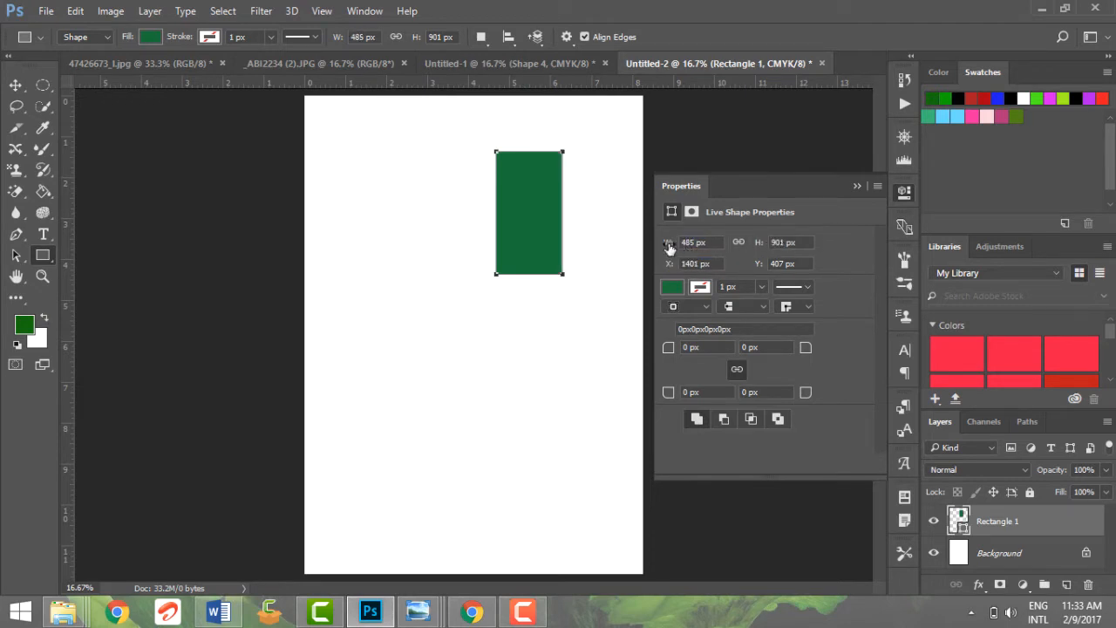
pyautogui.moveTo(668, 247)
pyautogui.mouseDown()
pyautogui.moveTo(565, 242)
pyautogui.moveTo(686, 250)
pyautogui.moveTo(585, 247)
pyautogui.moveTo(686, 263)
pyautogui.moveTo(601, 249)
pyautogui.moveTo(693, 249)
pyautogui.moveTo(665, 249)
pyautogui.mouseUp()
pyautogui.moveTo(759, 265)
pyautogui.mouseDown()
pyautogui.moveTo(903, 267)
pyautogui.moveTo(481, 268)
pyautogui.moveTo(785, 258)
pyautogui.moveTo(676, 284)
pyautogui.moveTo(749, 264)
pyautogui.mouseUp()
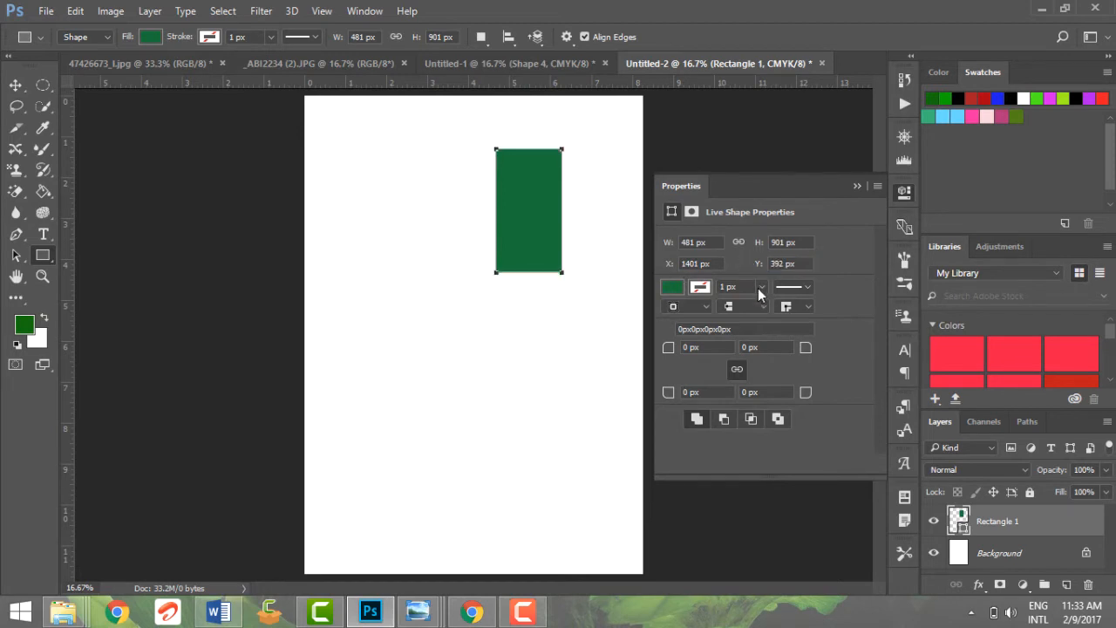
# Step: Give the rectangle a black stroke about 34.7 px wide
pyautogui.click(759, 288)
pyautogui.moveTo(762, 310); pyautogui.dragTo(772, 308)
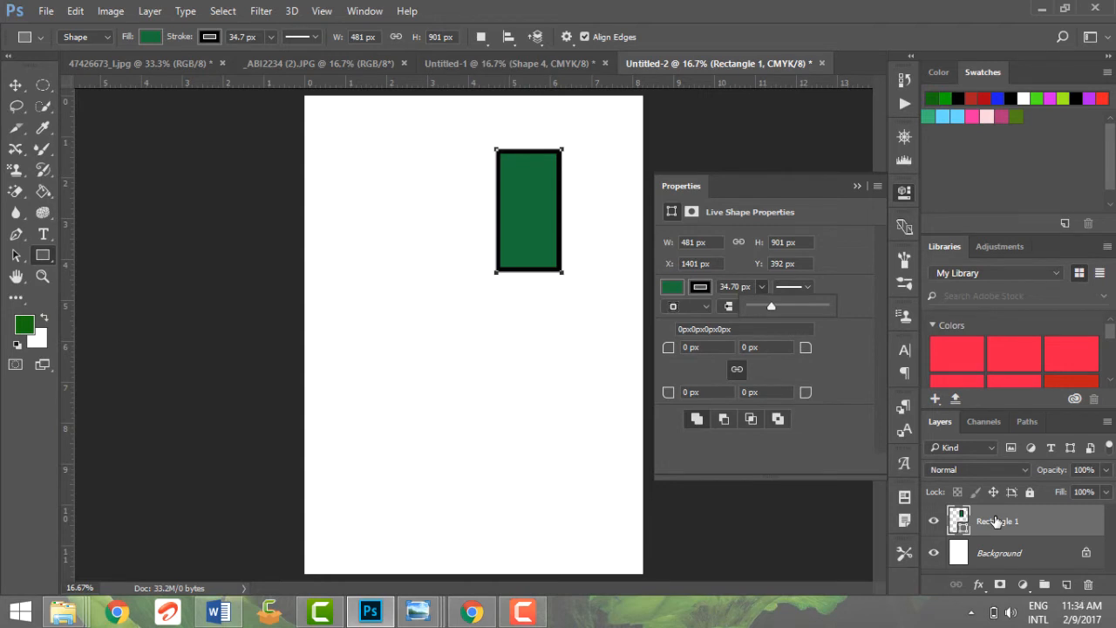
# Step: Draw a heart custom shape about 474 by 385 px on the page beside the rectangle
pyautogui.rightClick(40, 262)
pyautogui.click(113, 336)
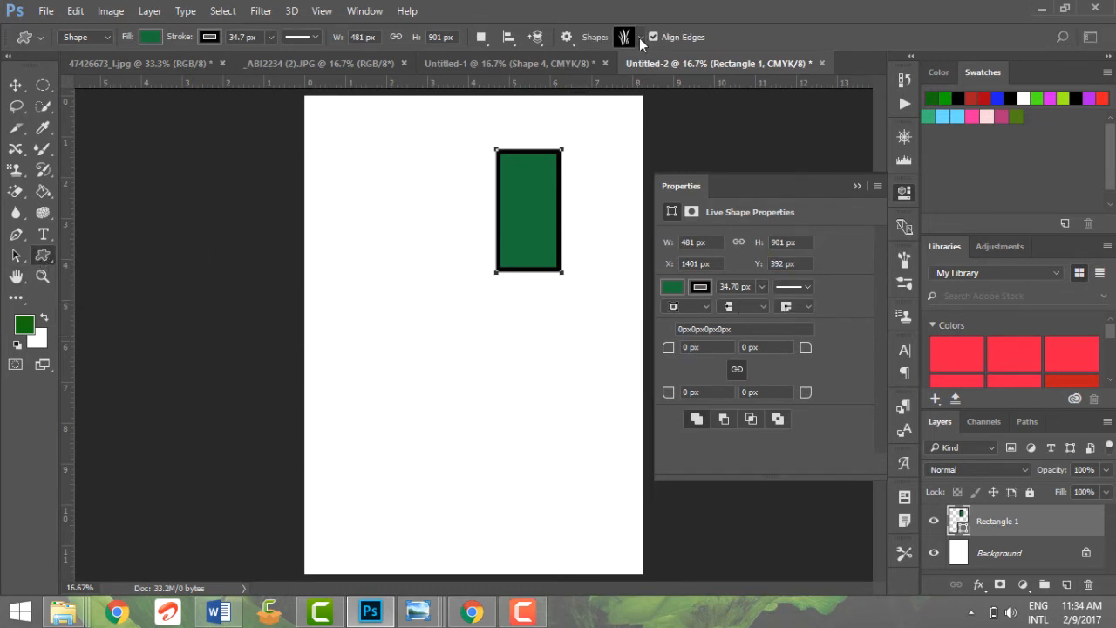
pyautogui.click(639, 37)
pyautogui.click(650, 122)
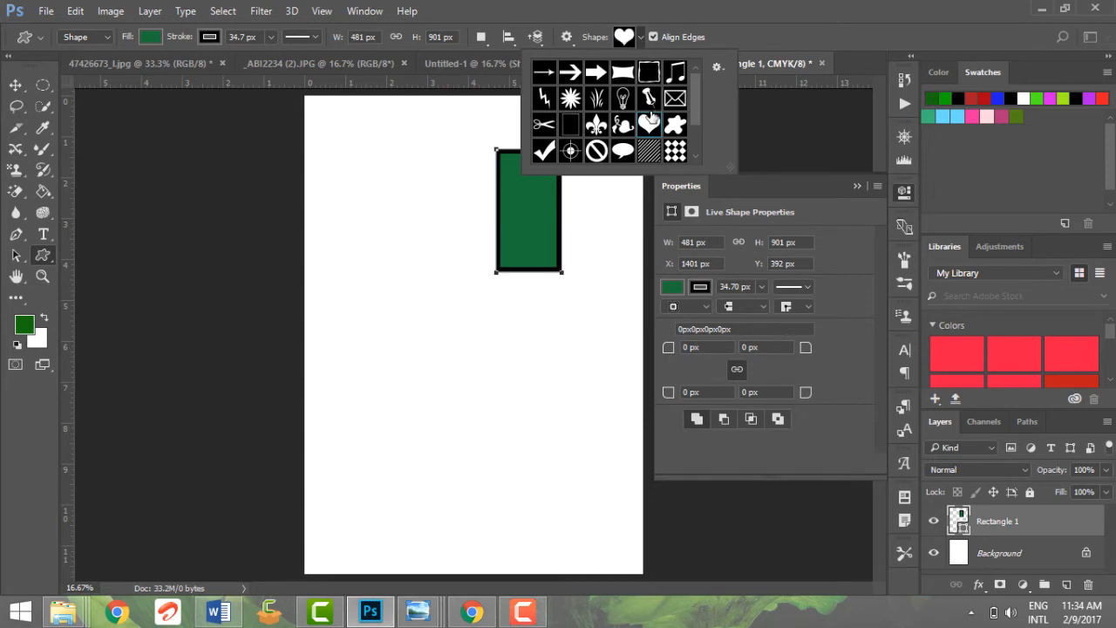
pyautogui.moveTo(374, 177); pyautogui.dragTo(438, 229)
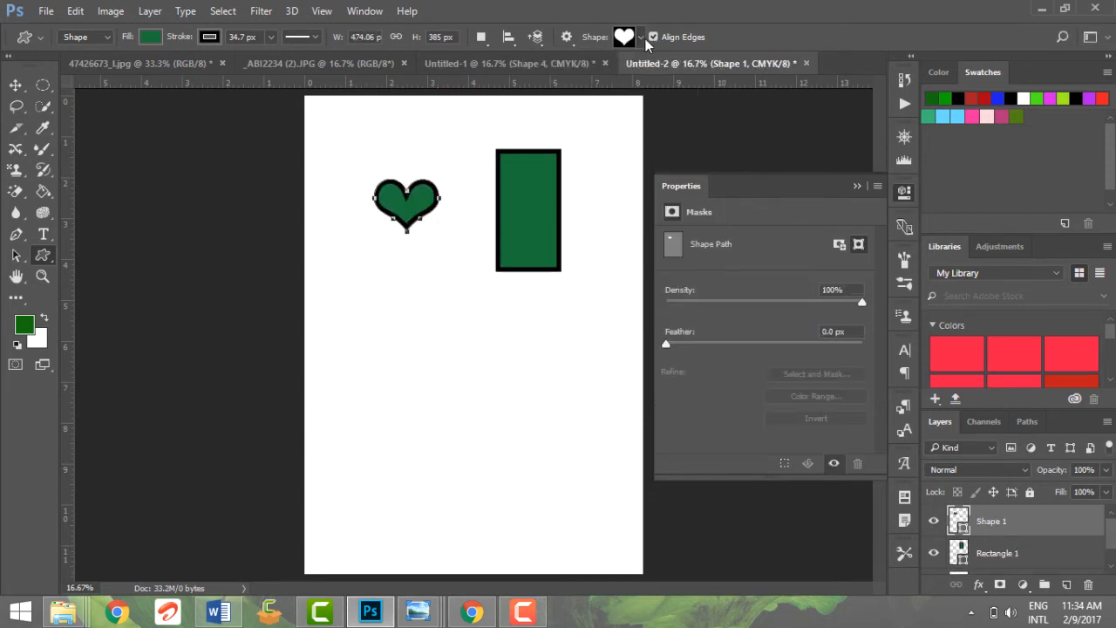
# Step: Draw a check mark custom shape about 792 by 373 px below the heart
pyautogui.click(641, 38)
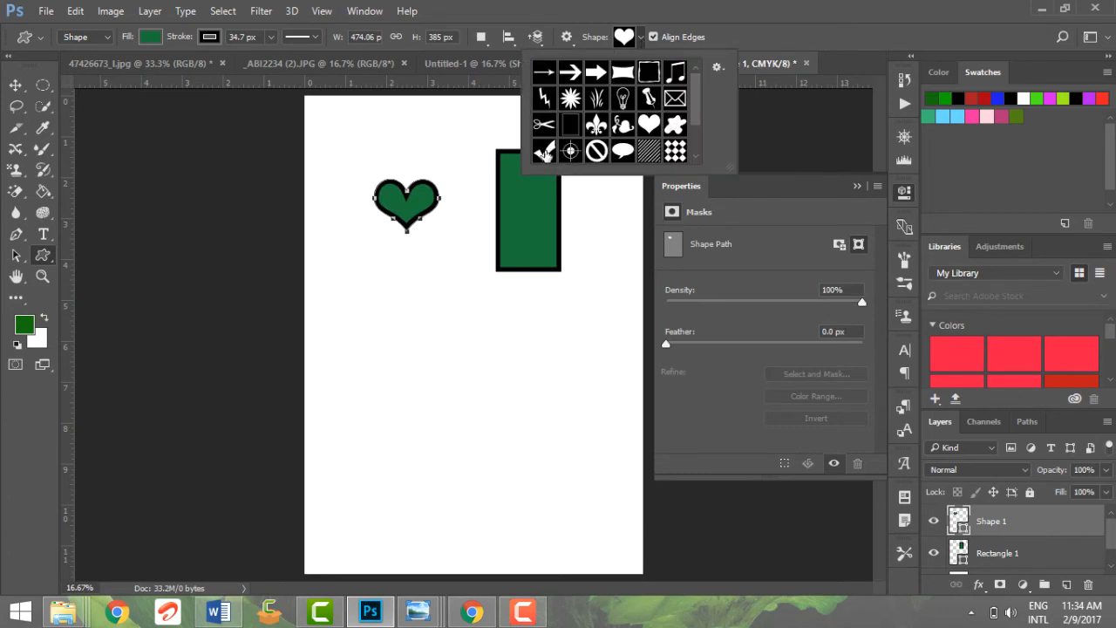
pyautogui.click(544, 151)
pyautogui.moveTo(330, 410); pyautogui.dragTo(438, 354)
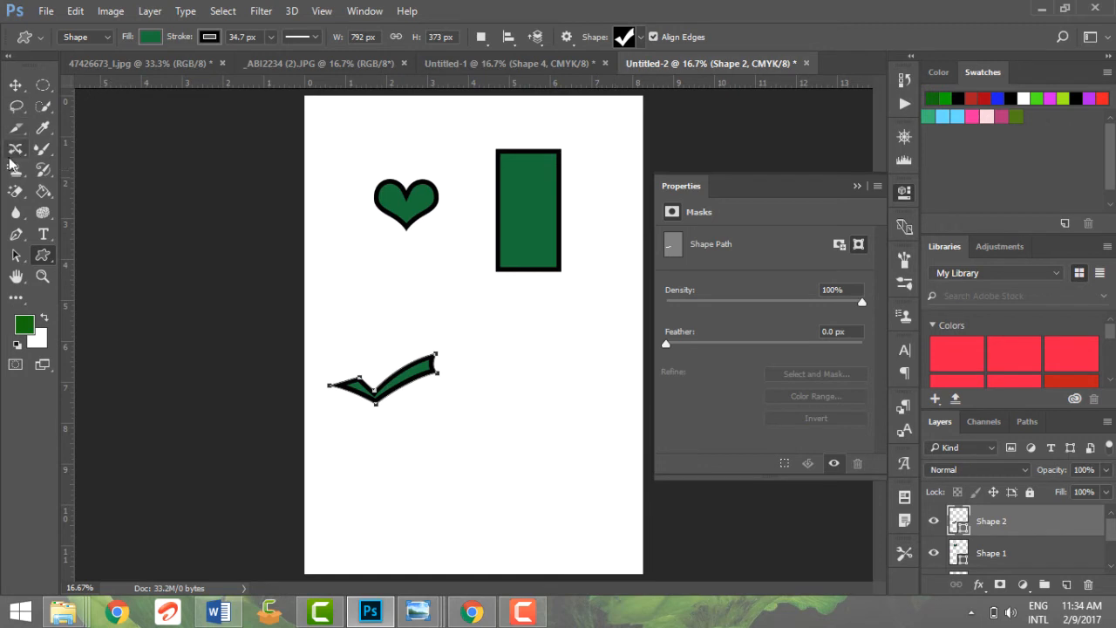
# Step: Draw a closed triangle below the rectangle with the Pen tool and bend its lower edge into an S-shaped curve
pyautogui.press('p')
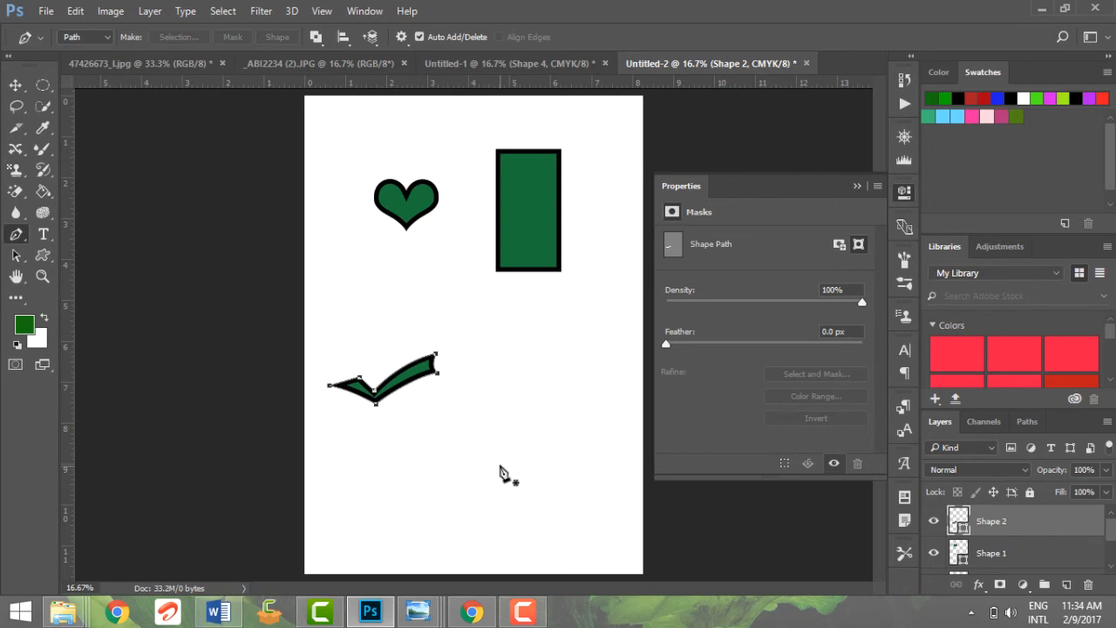
pyautogui.click(499, 466)
pyautogui.click(530, 347)
pyautogui.click(612, 424)
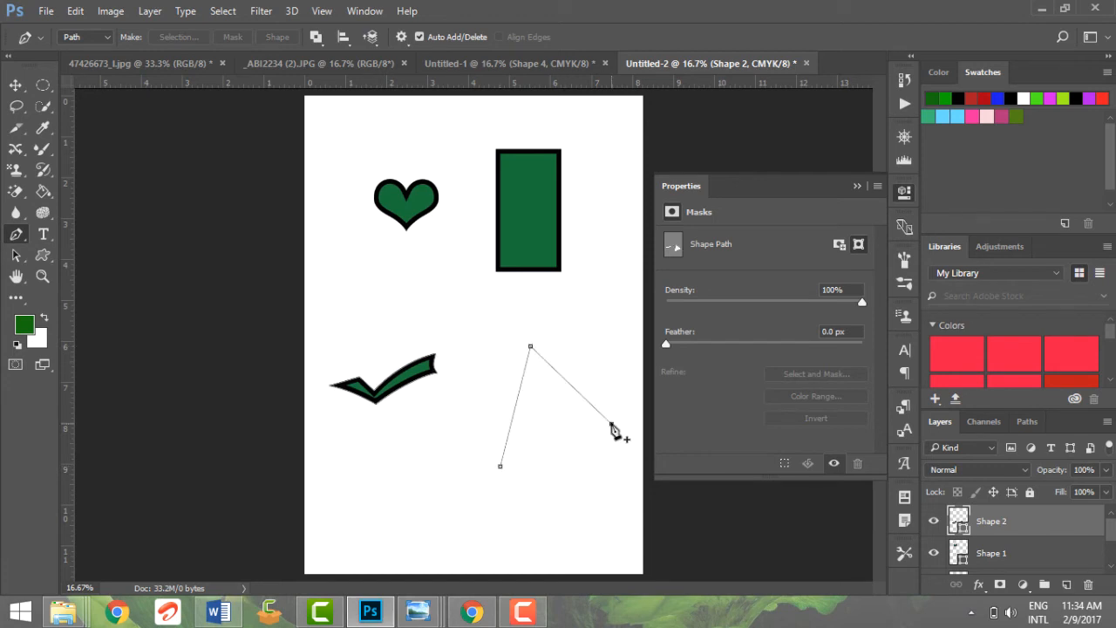
pyautogui.click(501, 466)
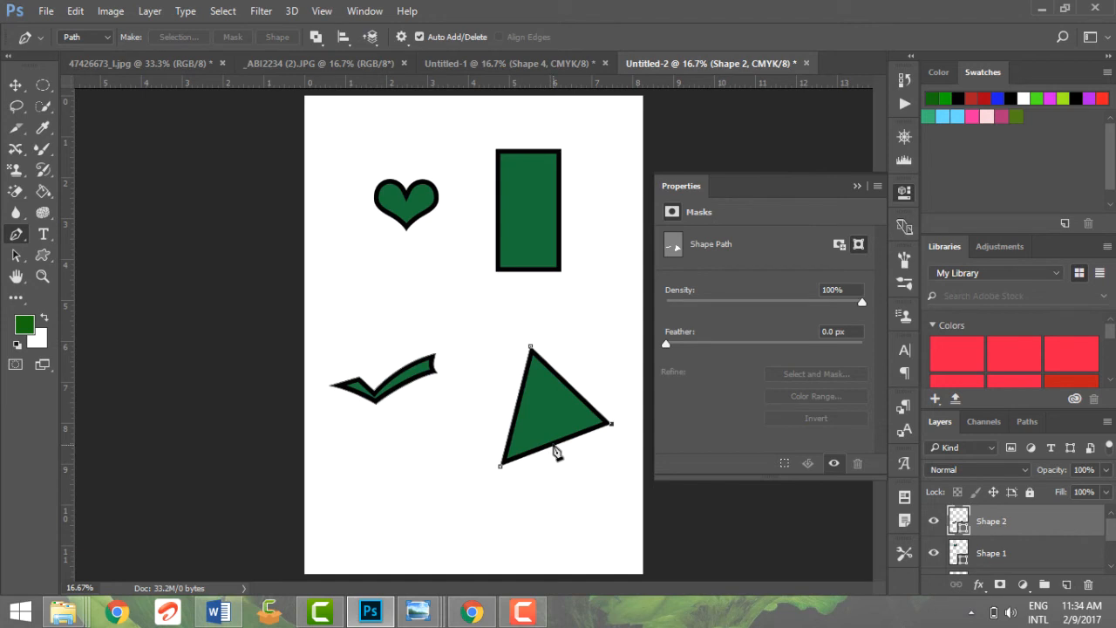
pyautogui.moveTo(553, 446)
pyautogui.mouseDown()
pyautogui.moveTo(547, 418)
pyautogui.moveTo(538, 479)
pyautogui.moveTo(552, 498)
pyautogui.mouseUp()
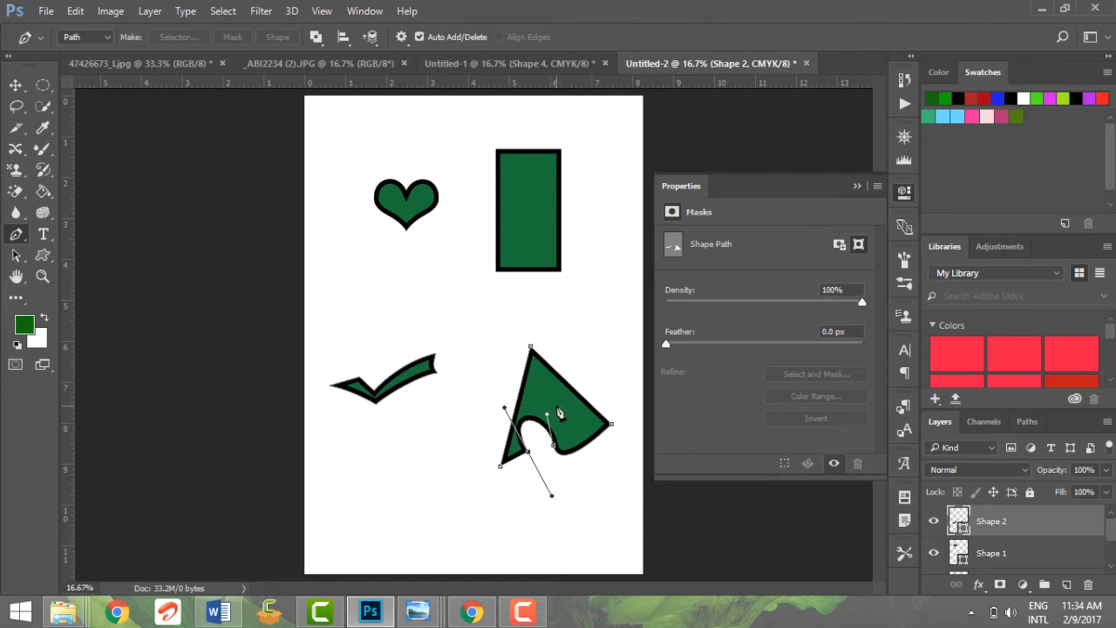
pyautogui.rightClick(559, 413)
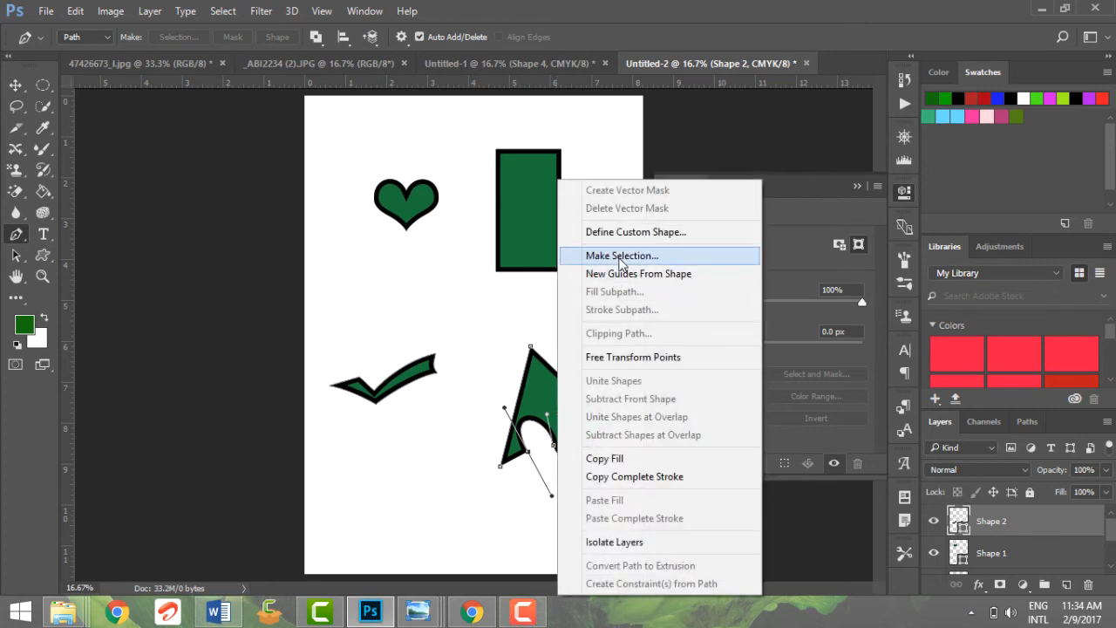
pyautogui.click(620, 262)
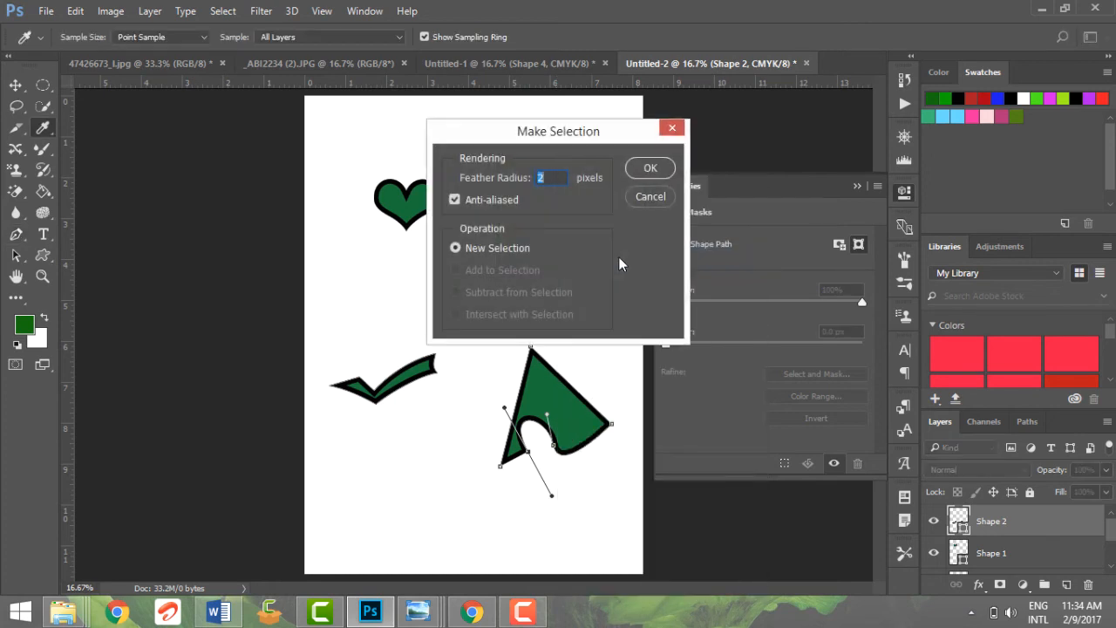
pyautogui.click(651, 169)
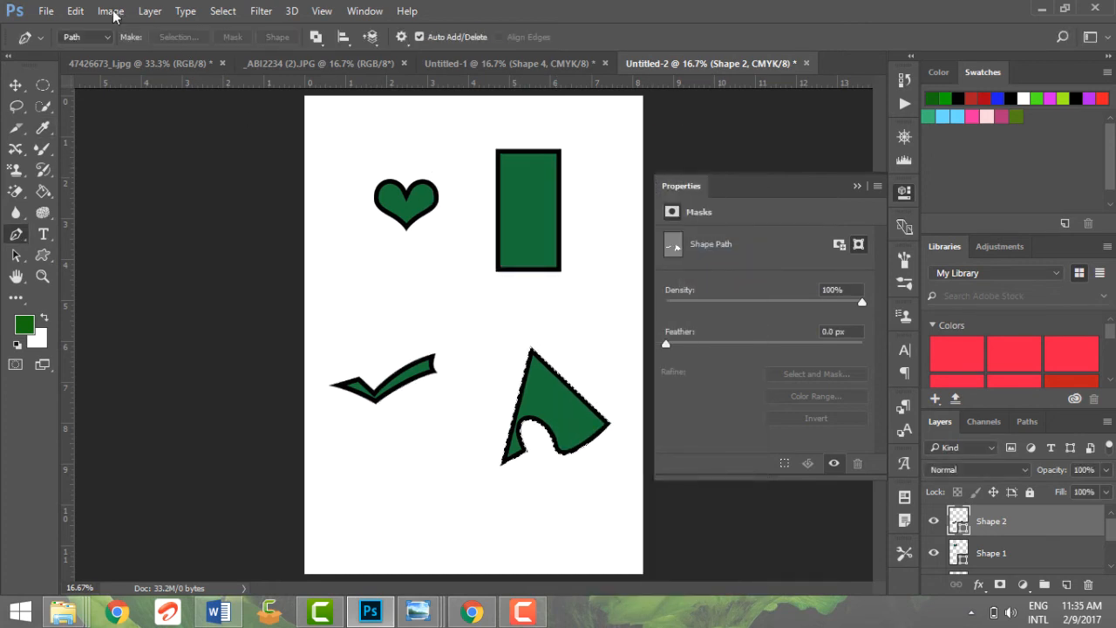
pyautogui.click(76, 11)
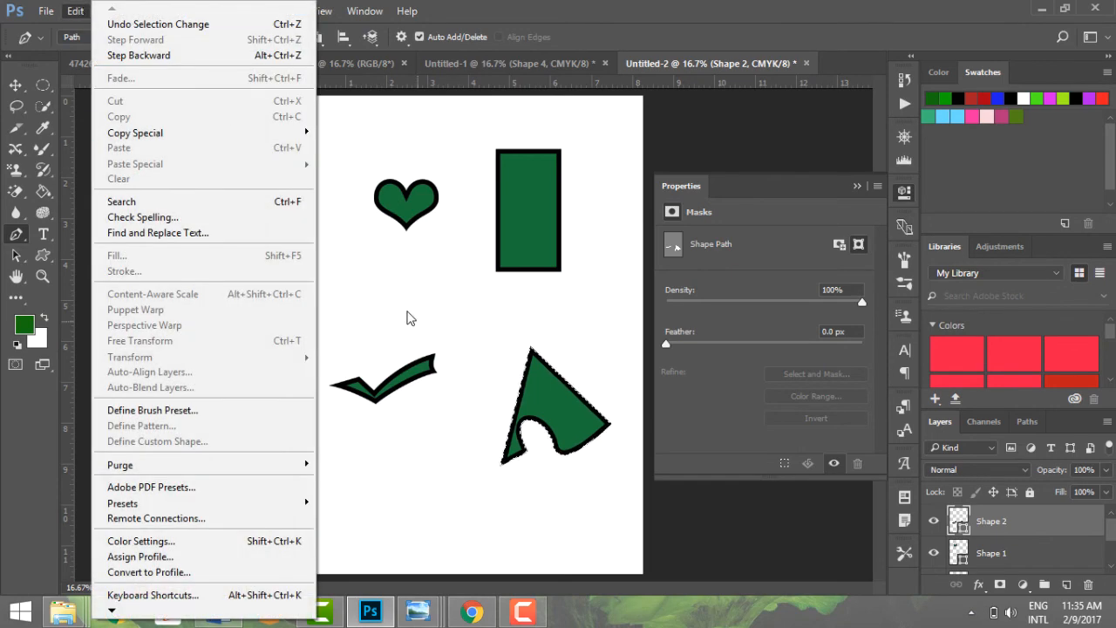
pyautogui.click(572, 399)
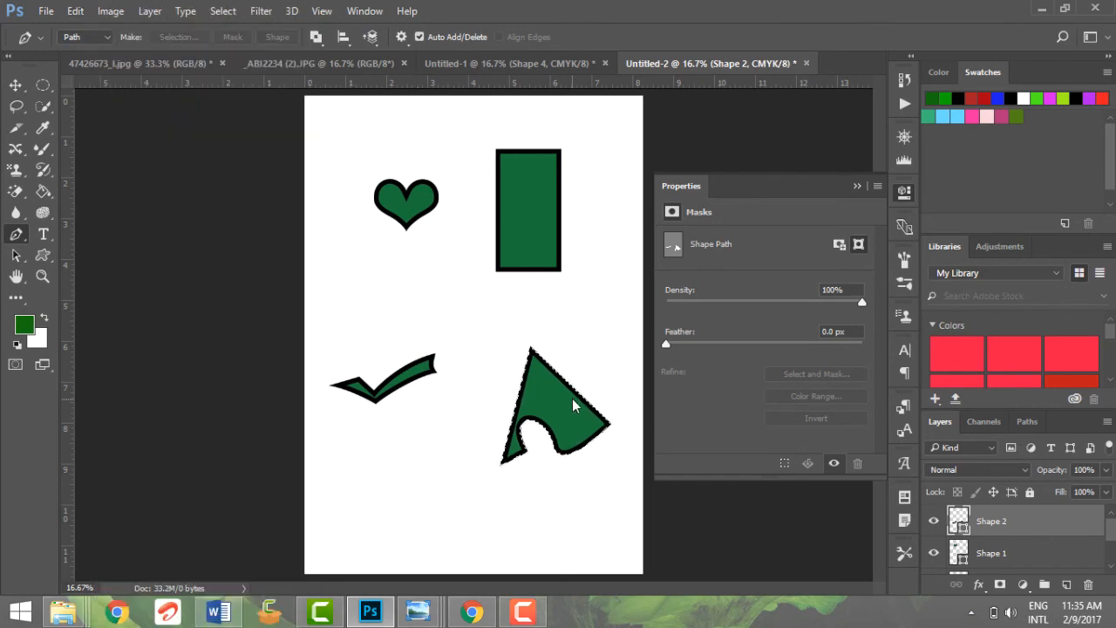
pyautogui.hotkey('ctrl', 'd')
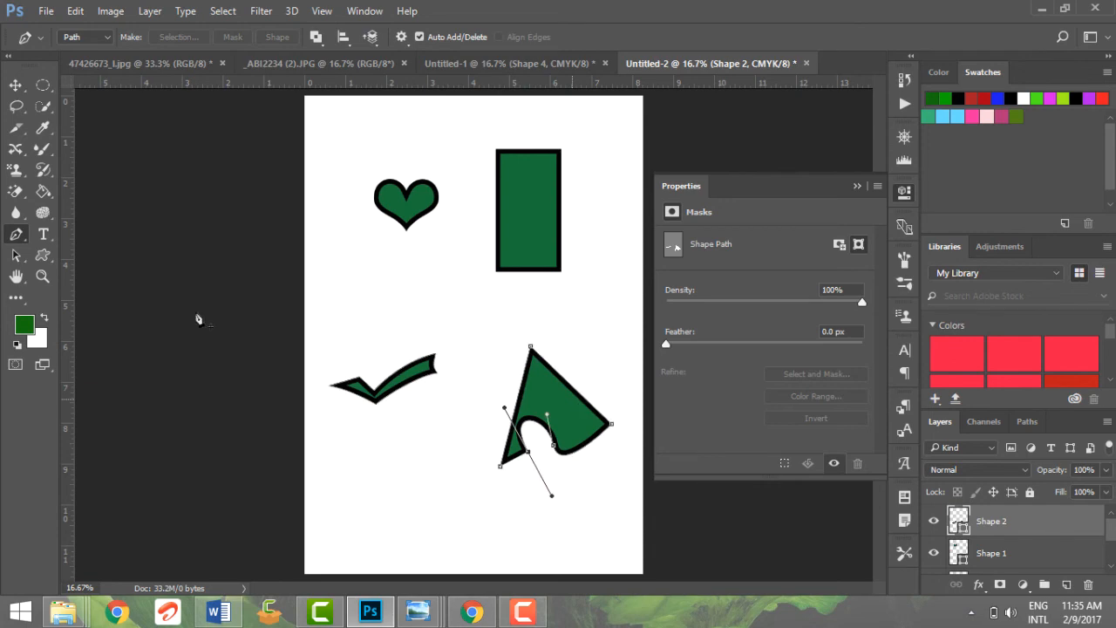
# Step: Define a custom shape from the check mark and the curved triangle, named "test"
pyautogui.click(45, 11)
pyautogui.moveTo(74, 11)
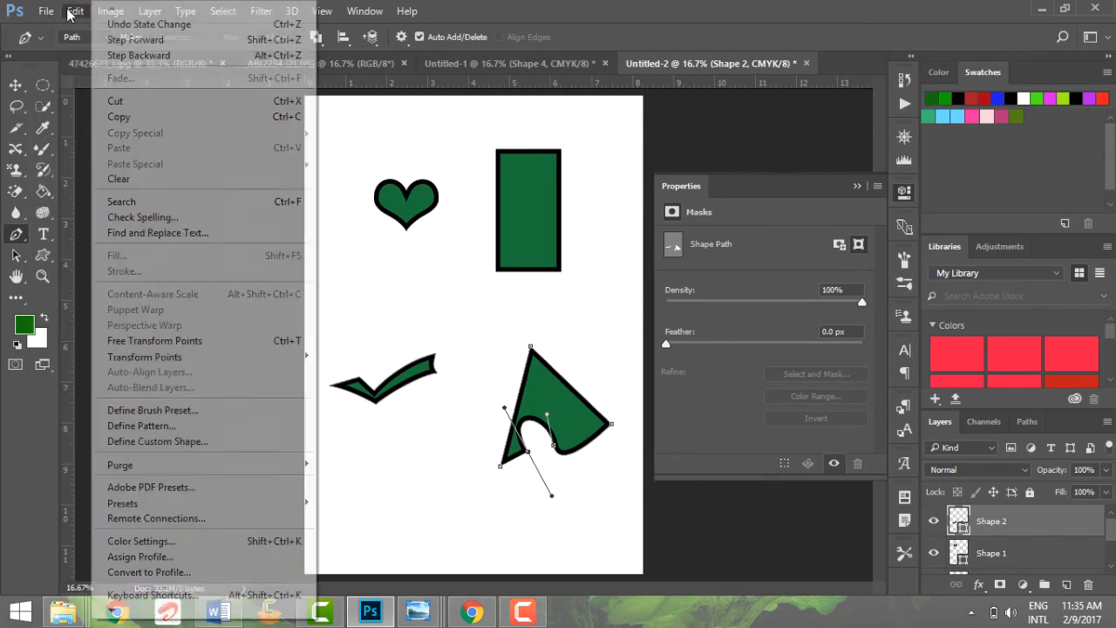
pyautogui.click(143, 442)
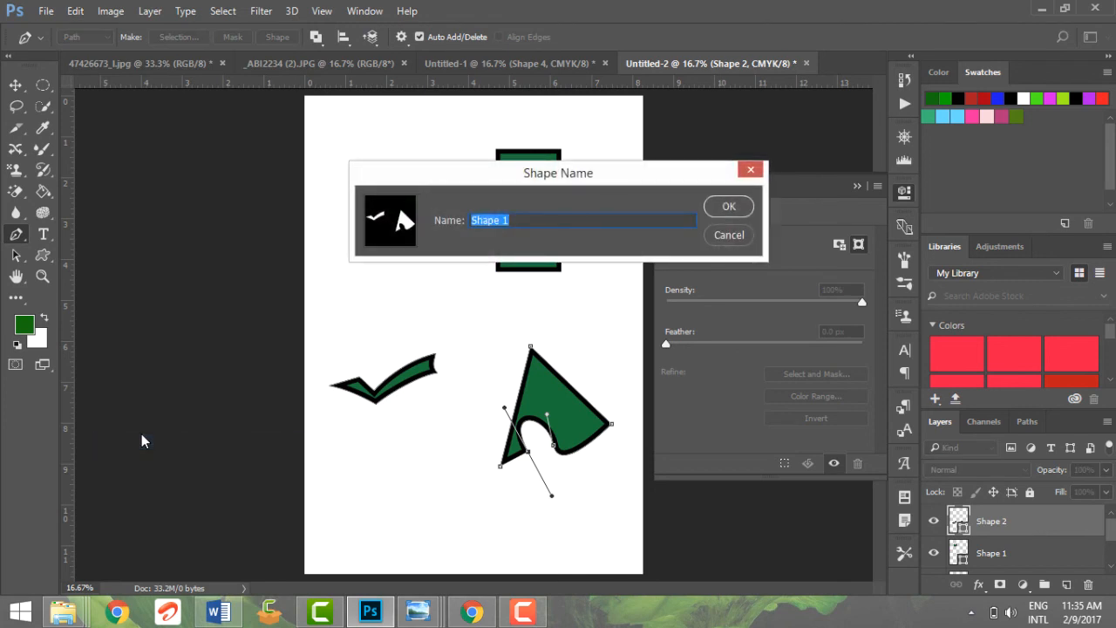
pyautogui.write('test')
pyautogui.press('Return')
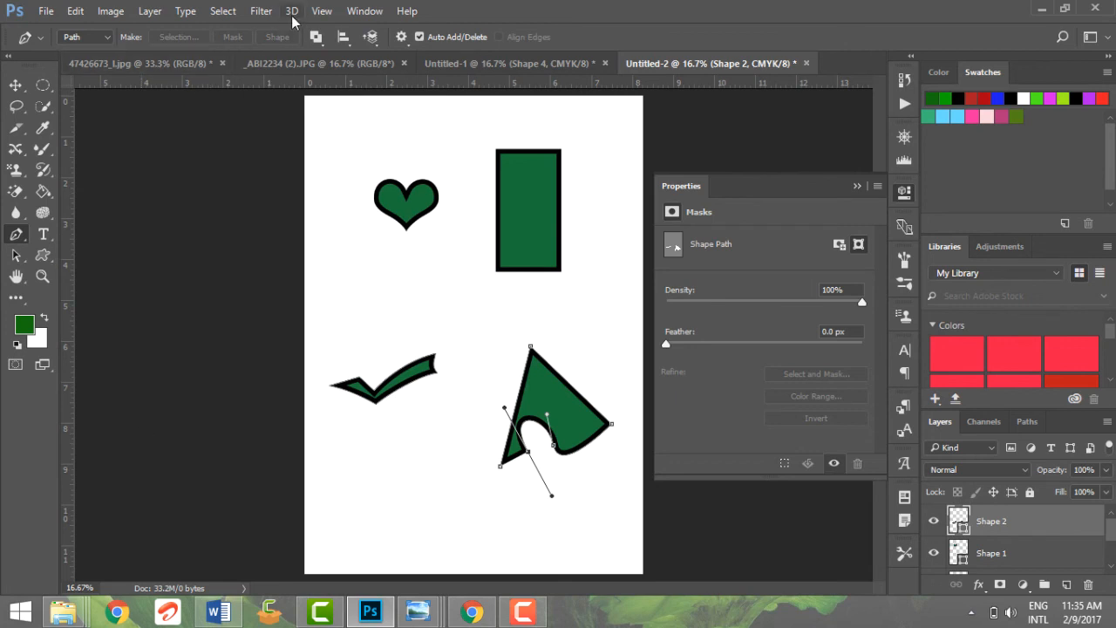
# Step: Draw the saved "test" custom shape about 804 by 576 px between the heart and the check mark
pyautogui.click(43, 255)
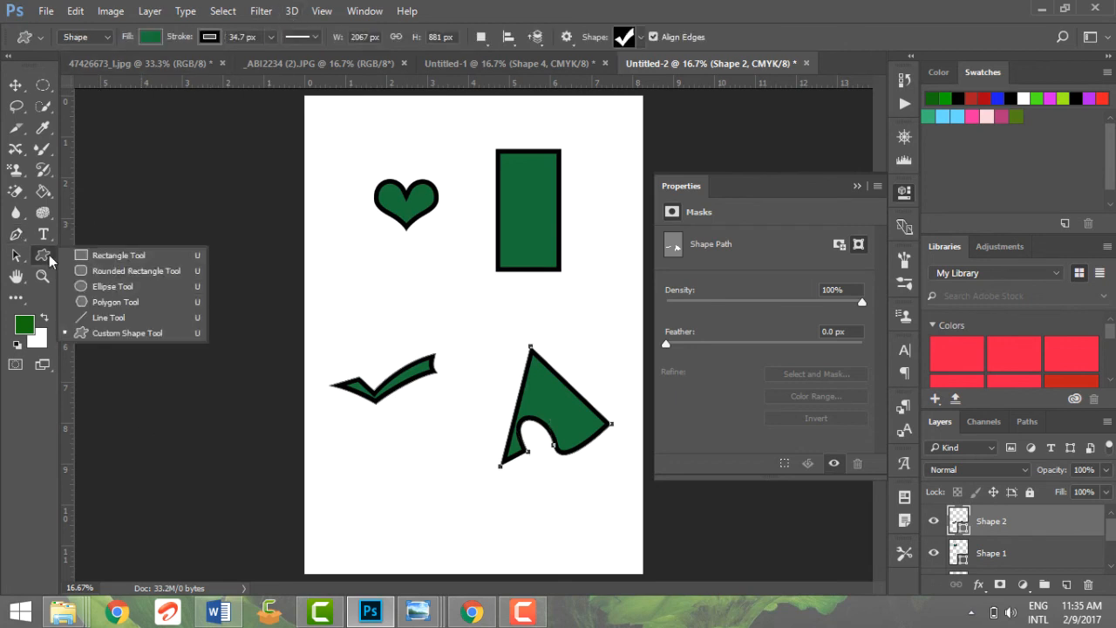
pyautogui.click(103, 333)
pyautogui.click(642, 39)
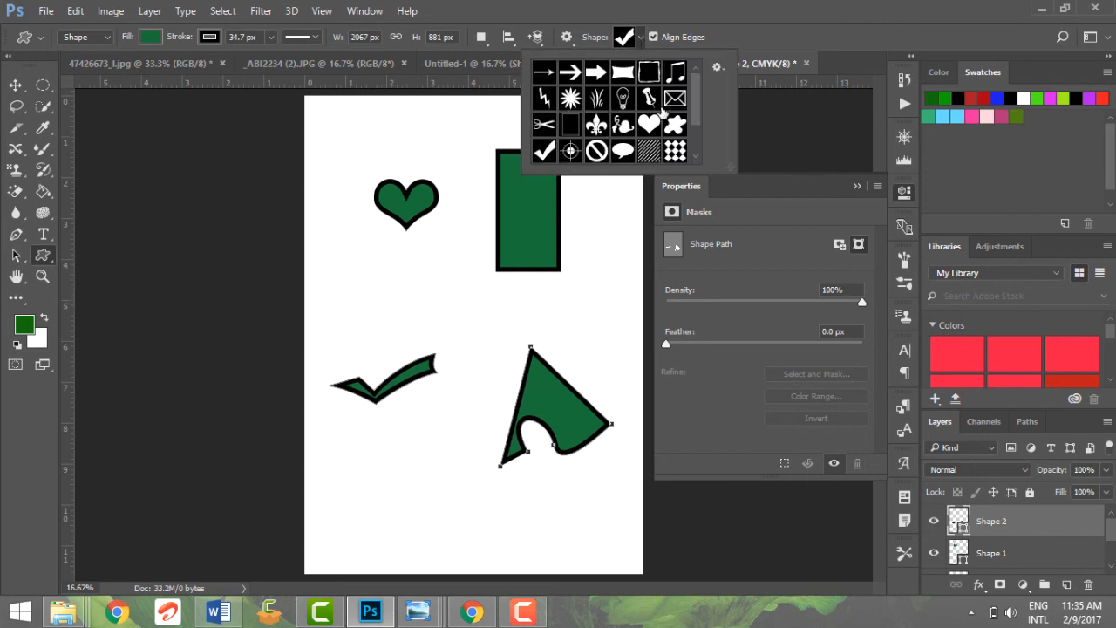
pyautogui.moveTo(695, 78); pyautogui.dragTo(697, 126)
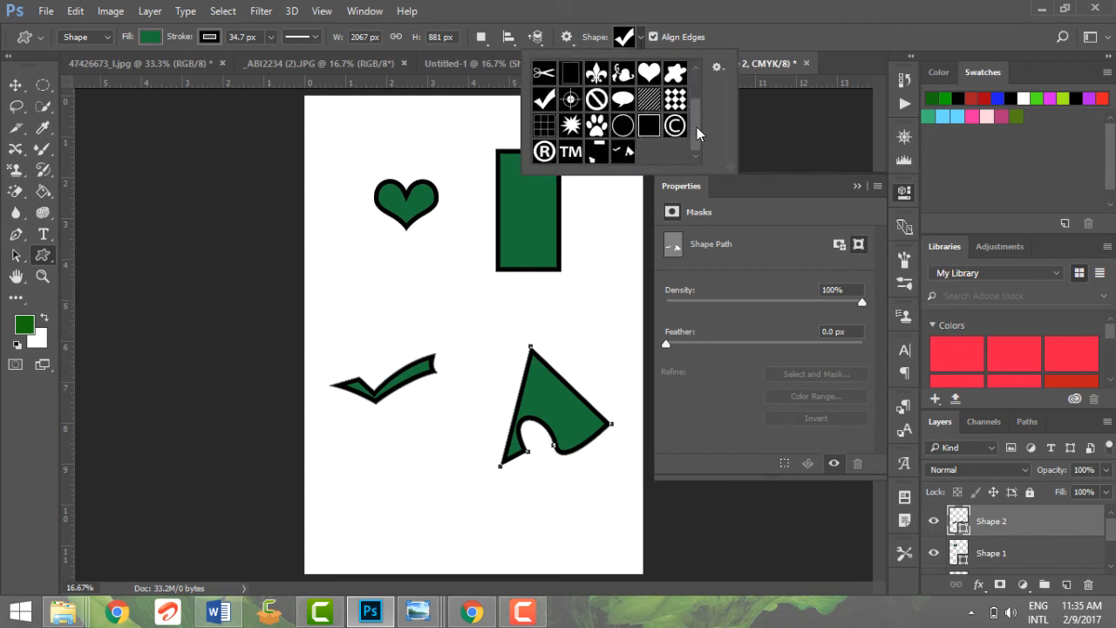
pyautogui.click(624, 151)
pyautogui.click(357, 267)
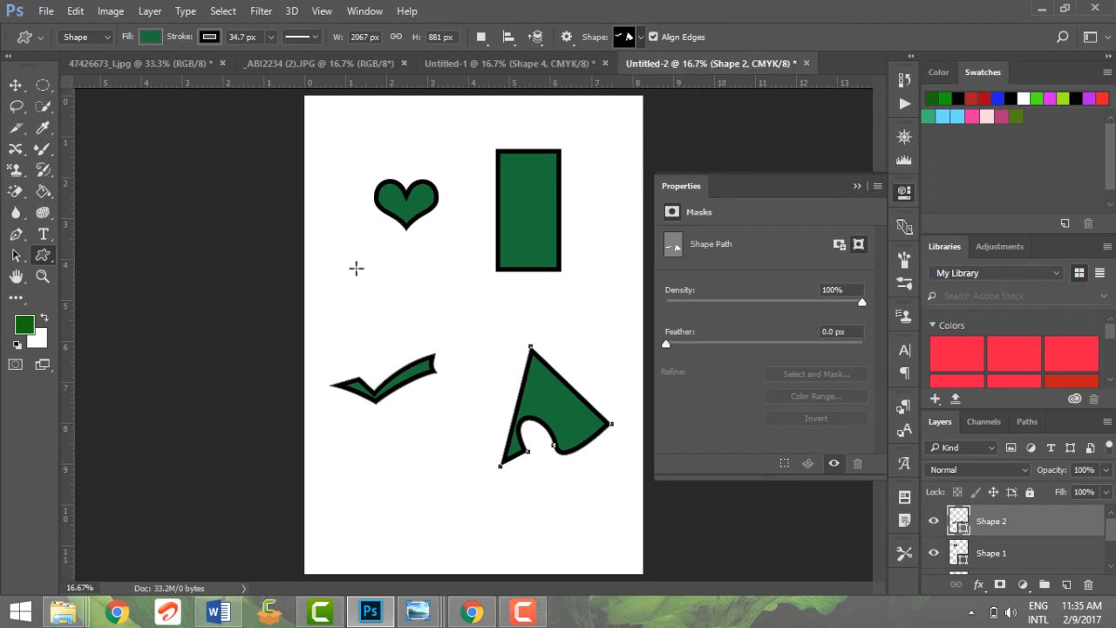
pyautogui.moveTo(356, 267); pyautogui.dragTo(465, 347)
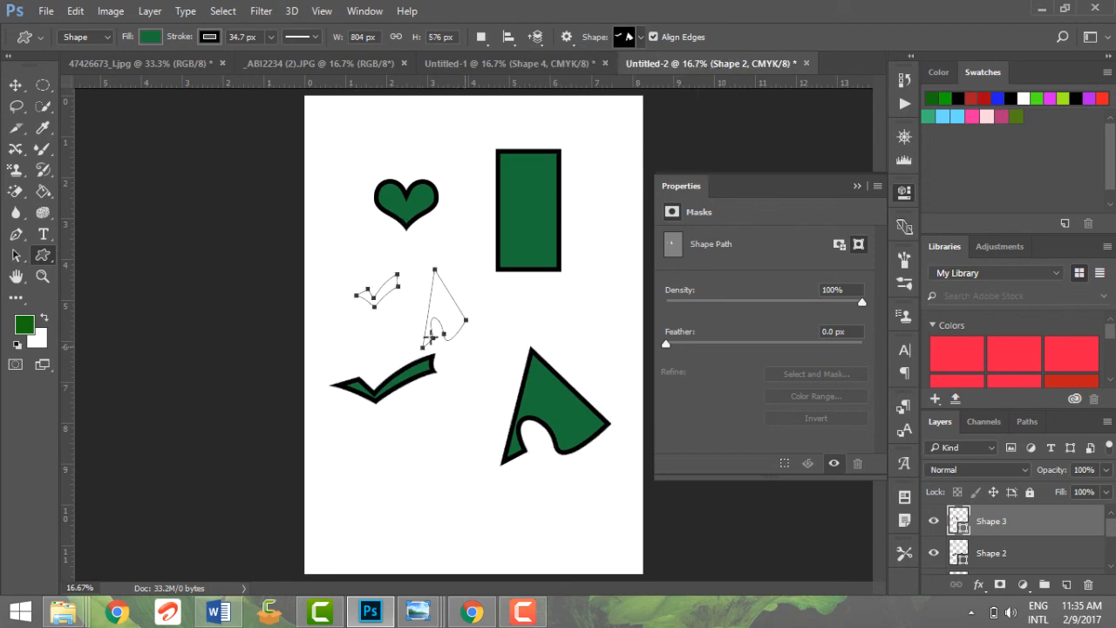